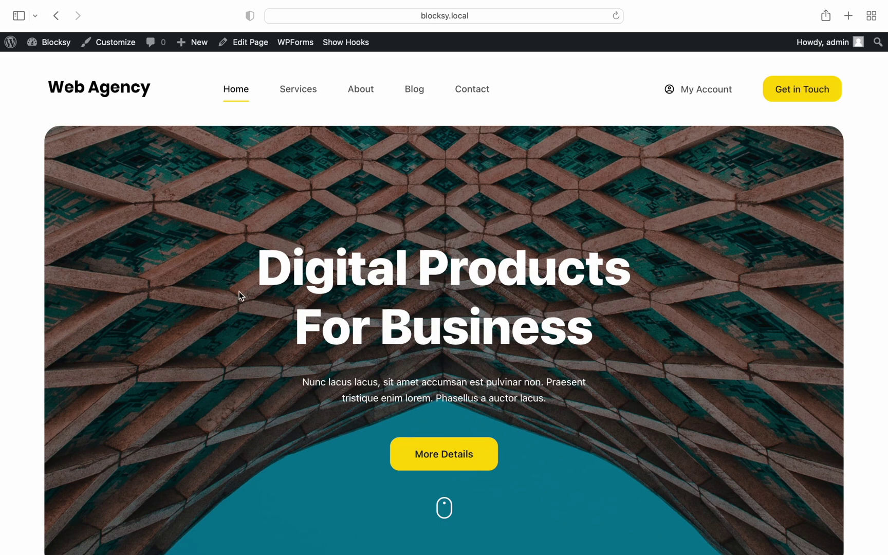
- Launch the Customizer, switch the preview to mobile, and open the Footer builder
click(116, 42)
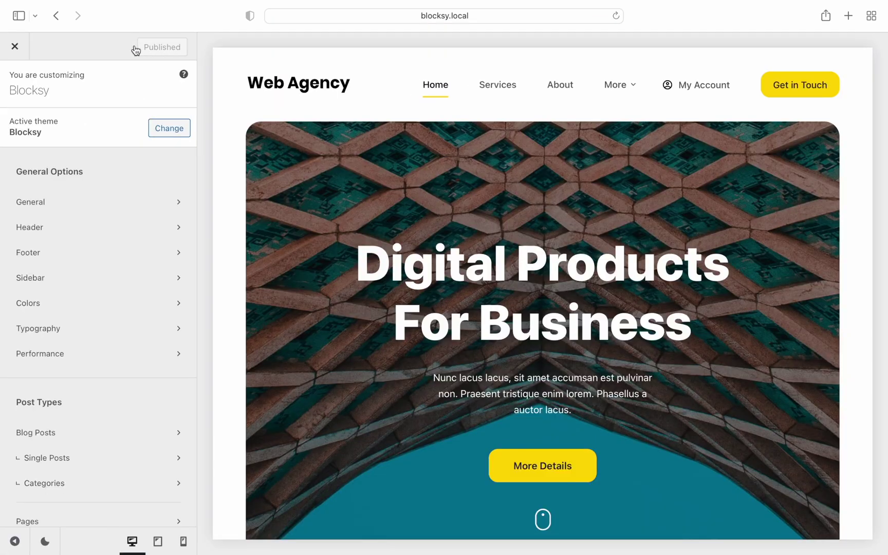
click(184, 542)
click(146, 253)
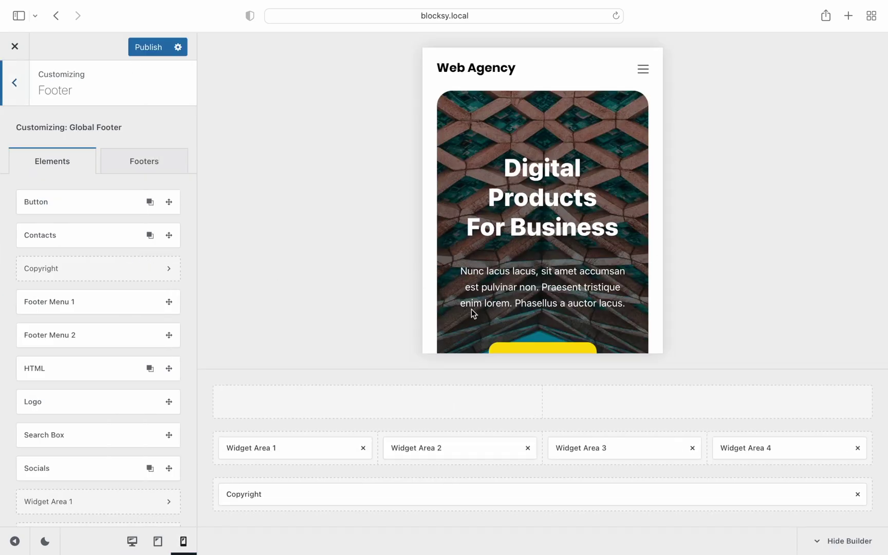
scroll(471, 309, down, 8)
scroll(471, 310, down, 8)
scroll(471, 308, down, 8)
scroll(471, 310, down, 8)
scroll(471, 310, down, 8)
scroll(471, 308, down, 8)
scroll(471, 309, down, 8)
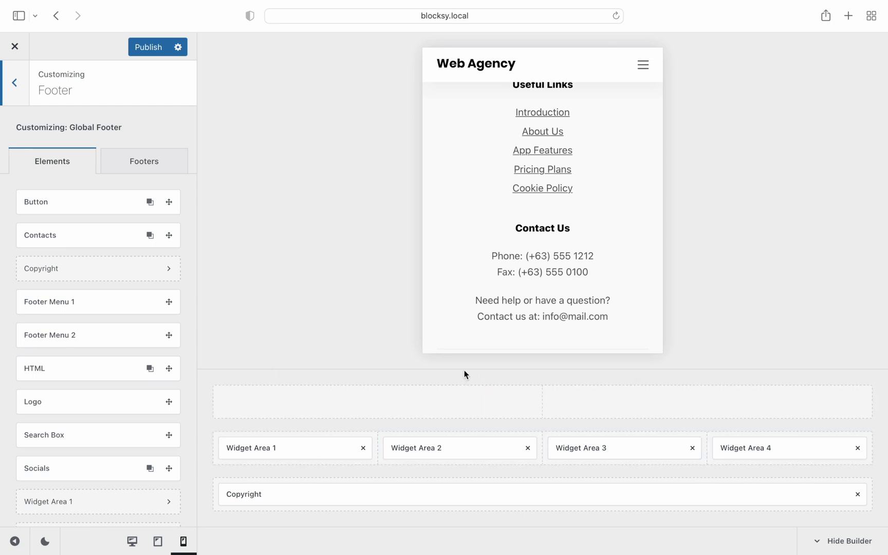
mouse_move(543, 272)
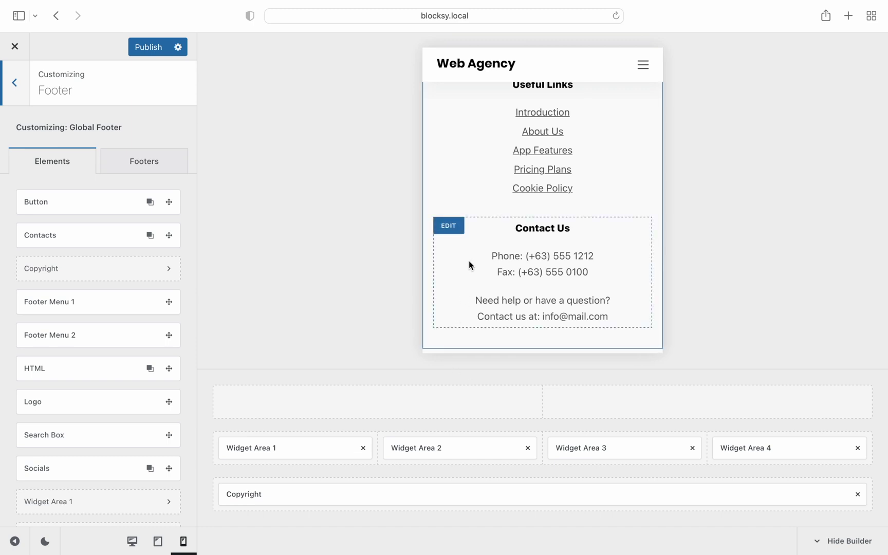
scroll(470, 262, up, 3)
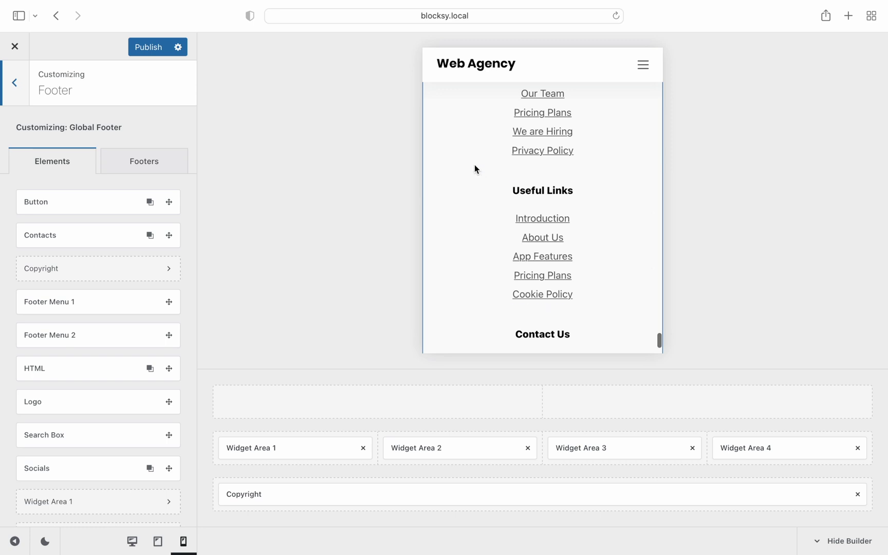
scroll(474, 164, up, 3)
scroll(474, 165, up, 2)
mouse_move(543, 234)
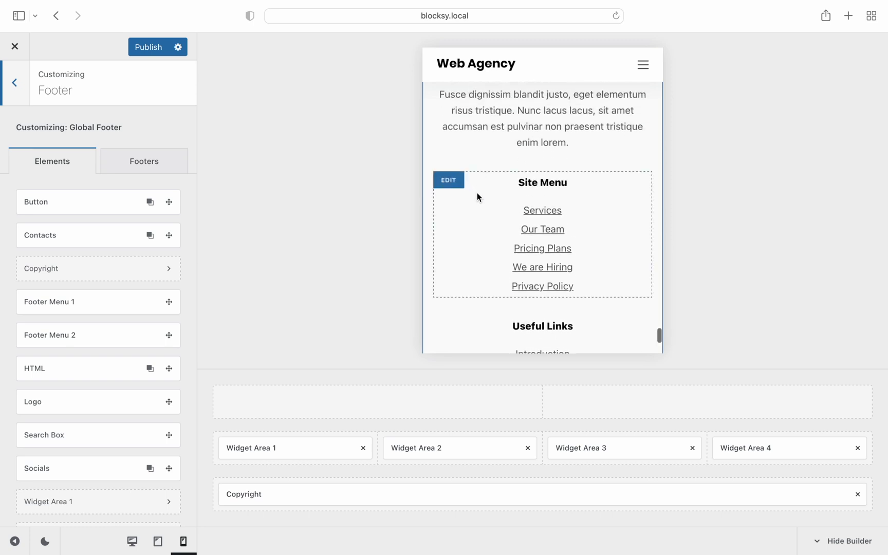
scroll(489, 150, up, 3)
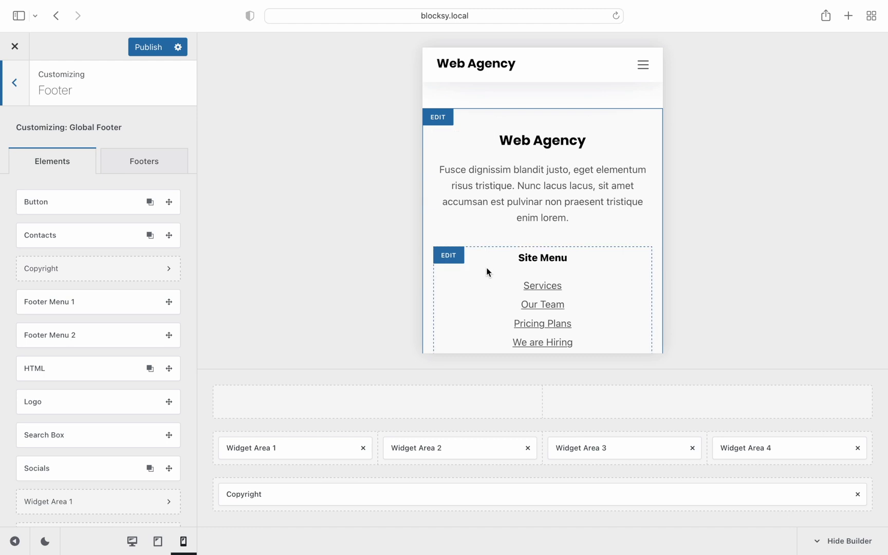
- Choose the two-column mobile Columns Layout for the footer's Middle Row
click(255, 425)
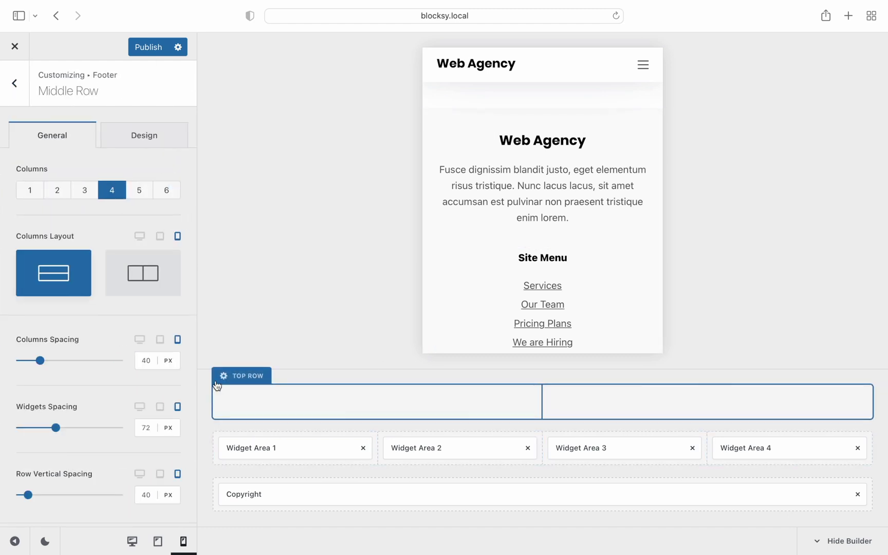
click(162, 298)
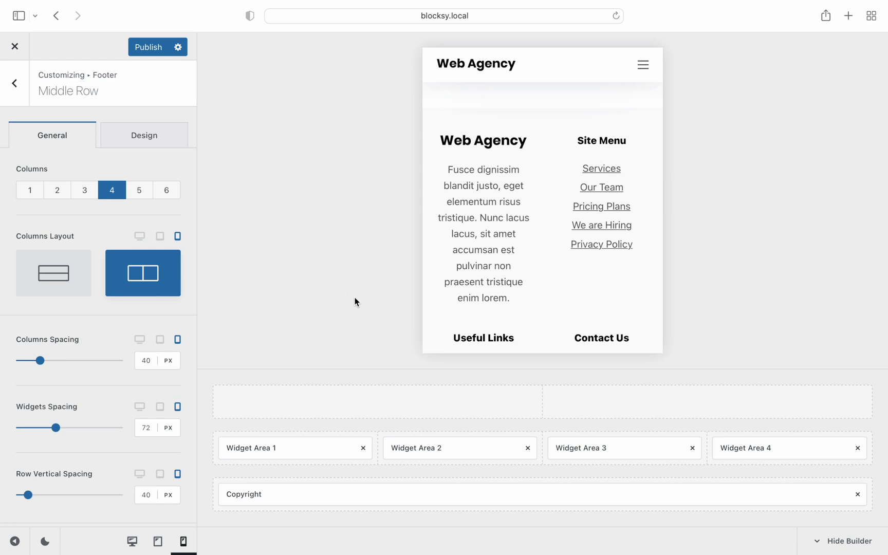
scroll(472, 302, down, 1)
scroll(472, 301, down, 3)
scroll(472, 301, down, 2)
scroll(473, 305, down, 2)
scroll(474, 306, down, 3)
scroll(473, 305, down, 1)
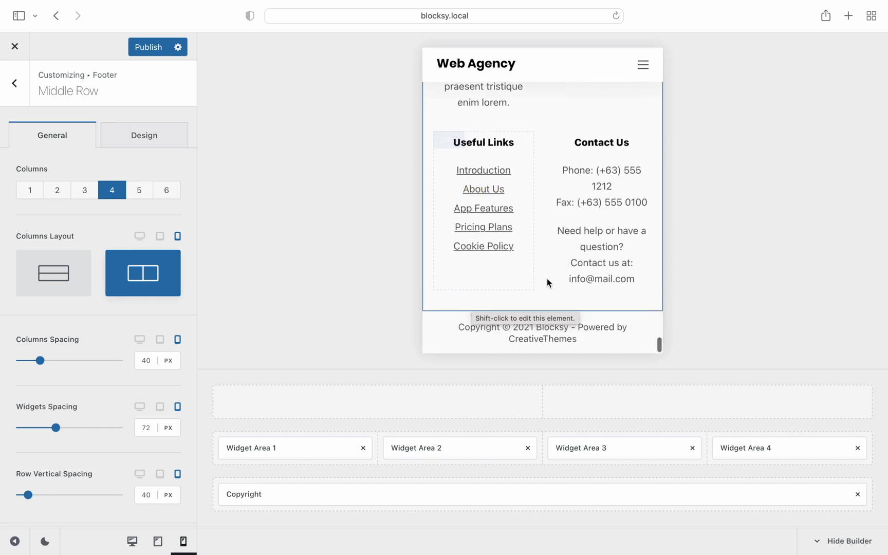
scroll(527, 262, up, 2)
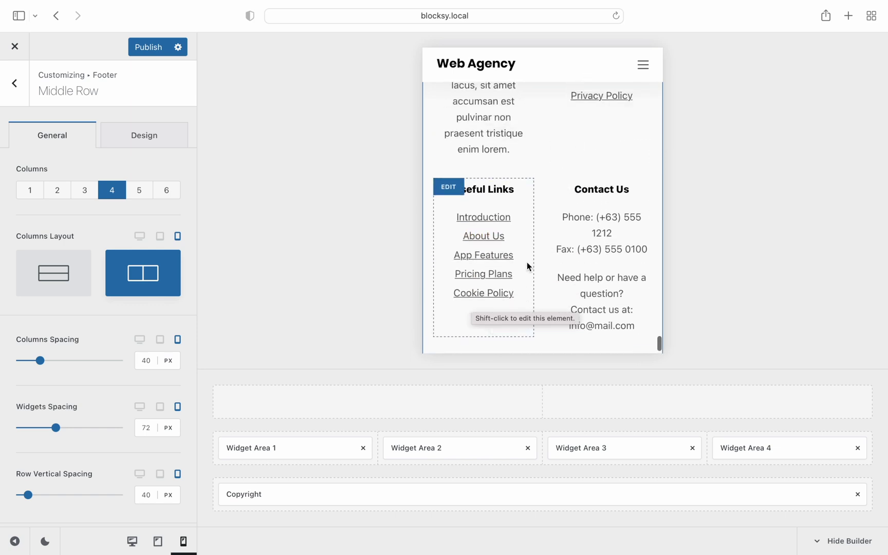
scroll(527, 263, up, 3)
scroll(527, 263, up, 2)
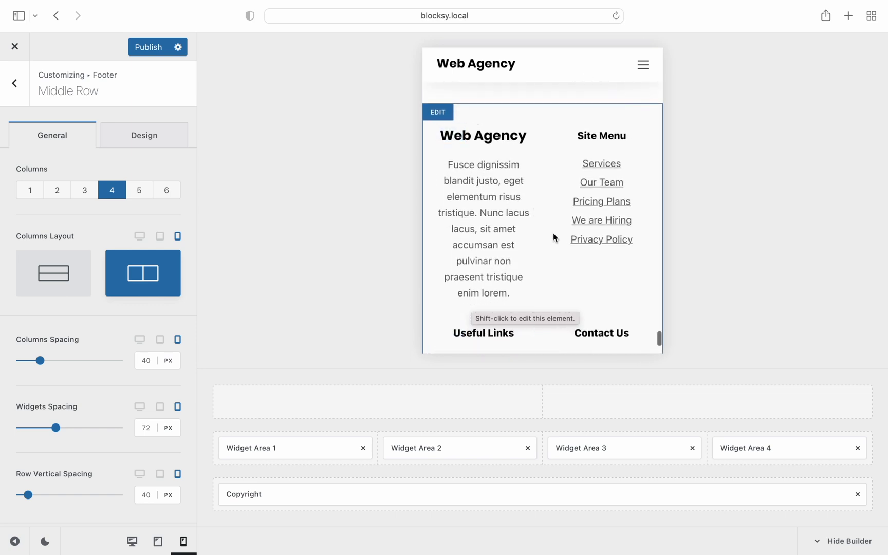